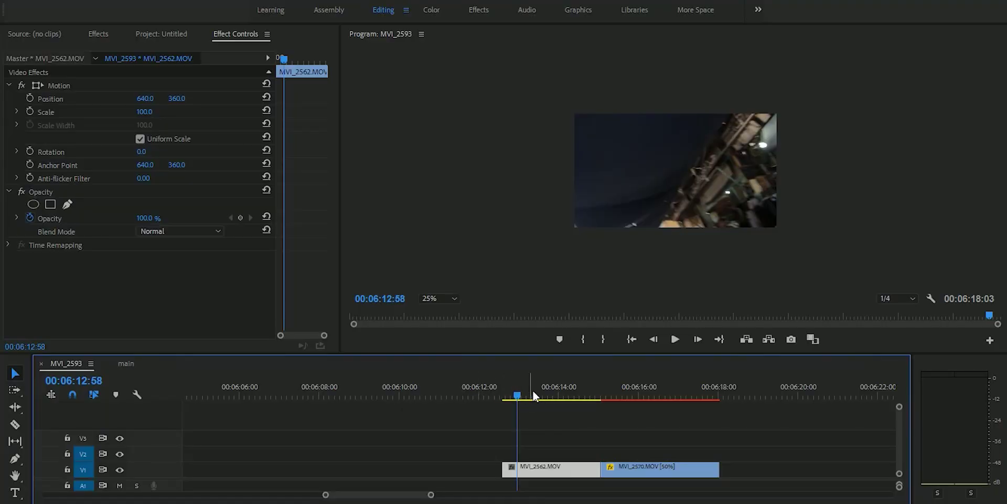
Step: Scrub back and forth between MVI_2562 and MVI_2570 to preview both clips around 06:13–06:15
{"action": "left_click", "coordinate": [533, 391]}
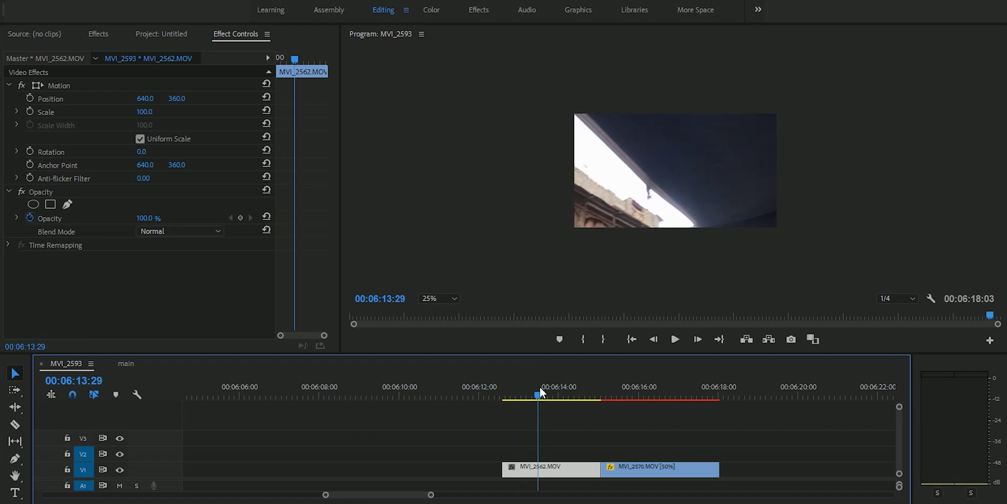
{"action": "left_click", "coordinate": [646, 388]}
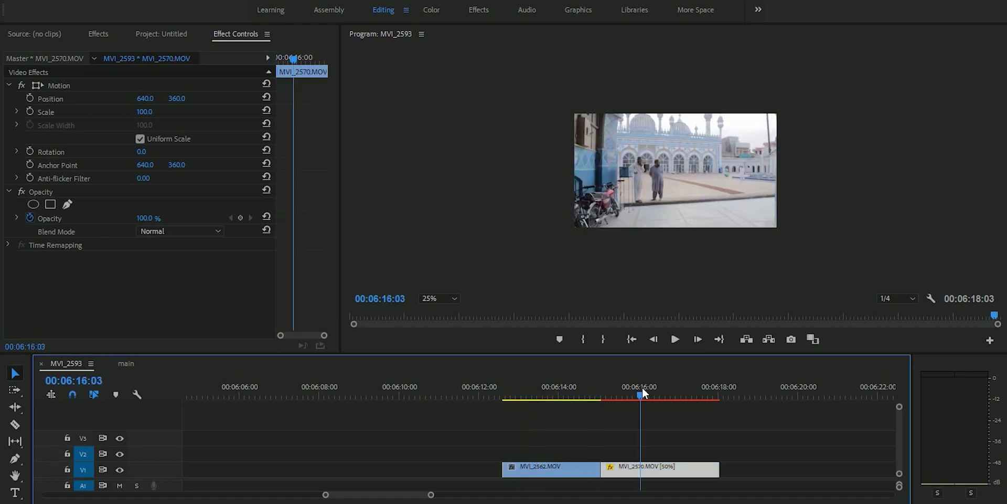
{"action": "left_click", "coordinate": [540, 395]}
{"action": "left_click", "coordinate": [541, 396]}
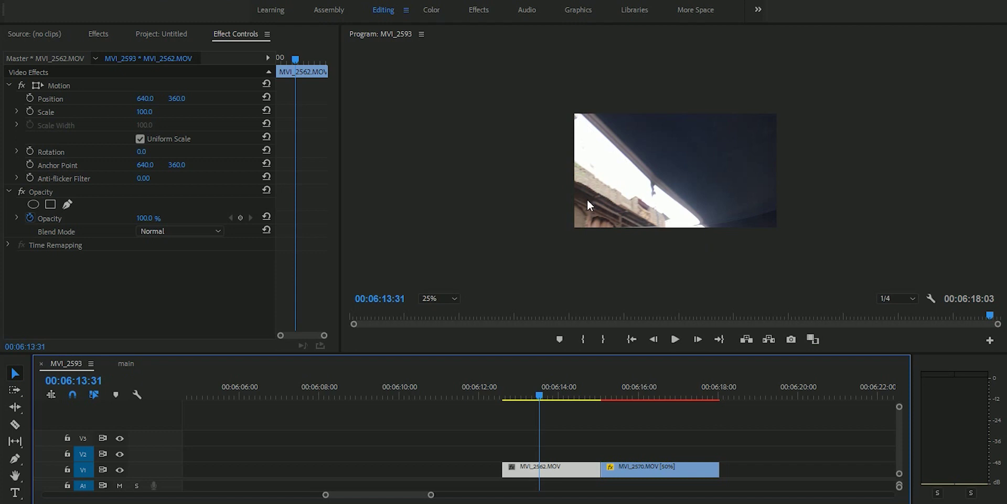
{"action": "left_click", "coordinate": [615, 395]}
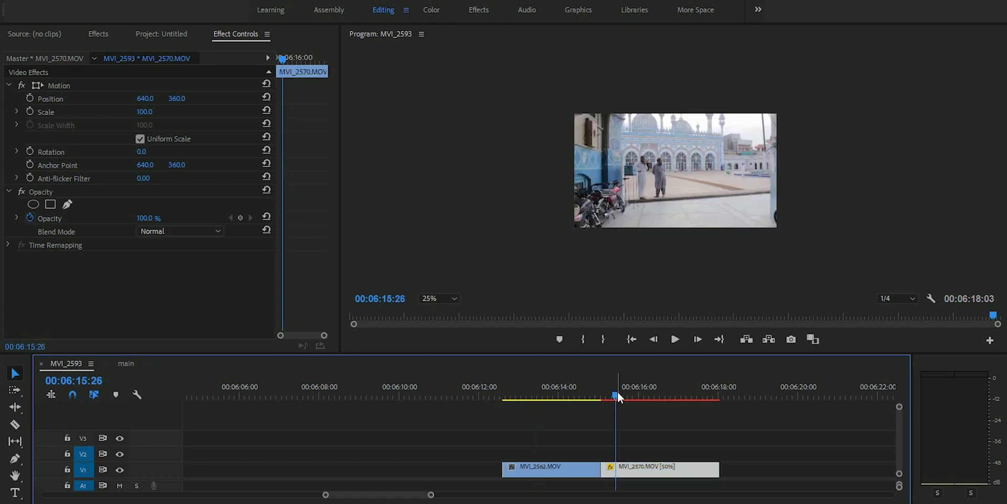
{"action": "left_click_drag", "start_coordinate": [557, 395], "coordinate": [565, 392]}
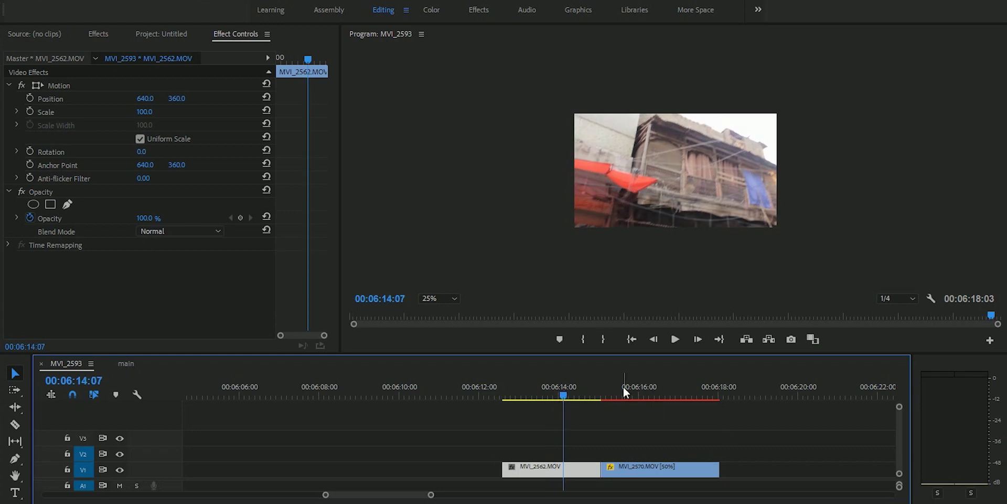
{"action": "left_click_drag", "start_coordinate": [630, 395], "coordinate": [628, 387]}
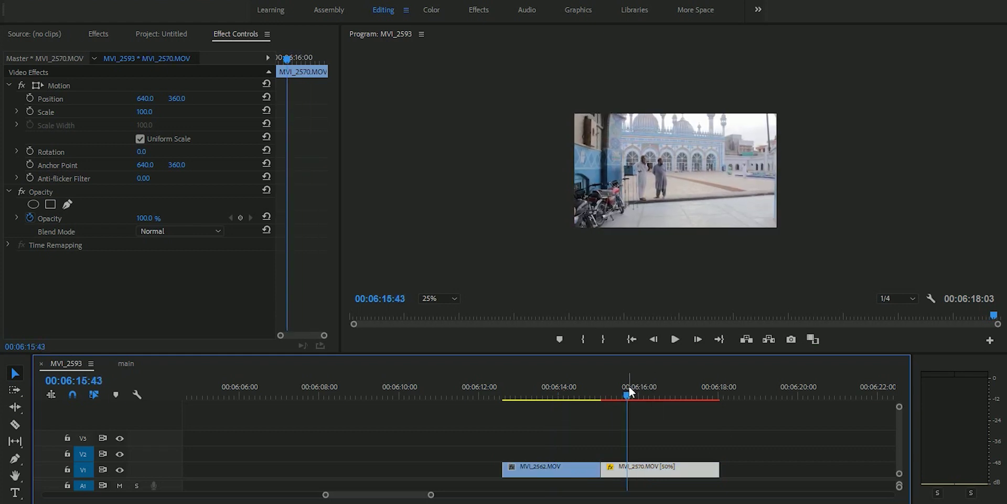
{"action": "left_click_drag", "start_coordinate": [543, 393], "coordinate": [533, 395]}
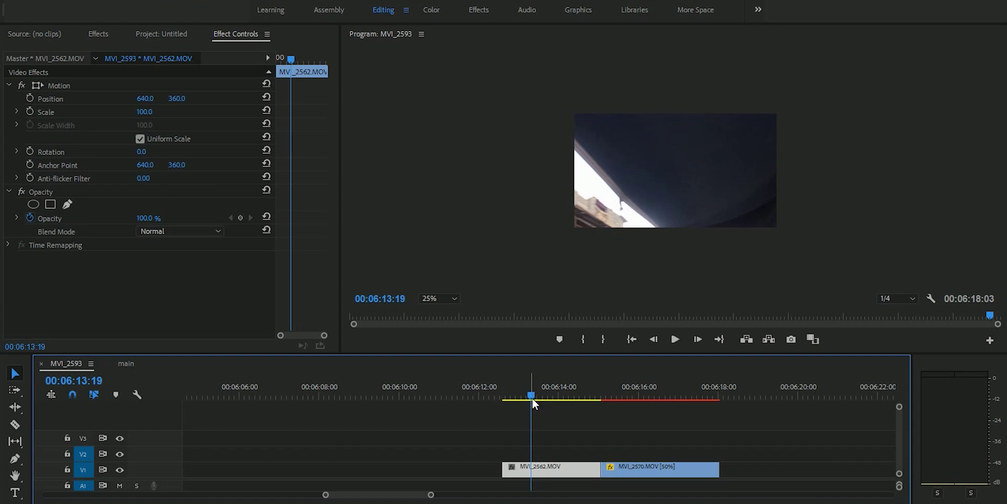
Step: Keep the Program monitor at 25% magnification and rescale its time bar around the playhead
{"action": "left_click", "coordinate": [449, 297]}
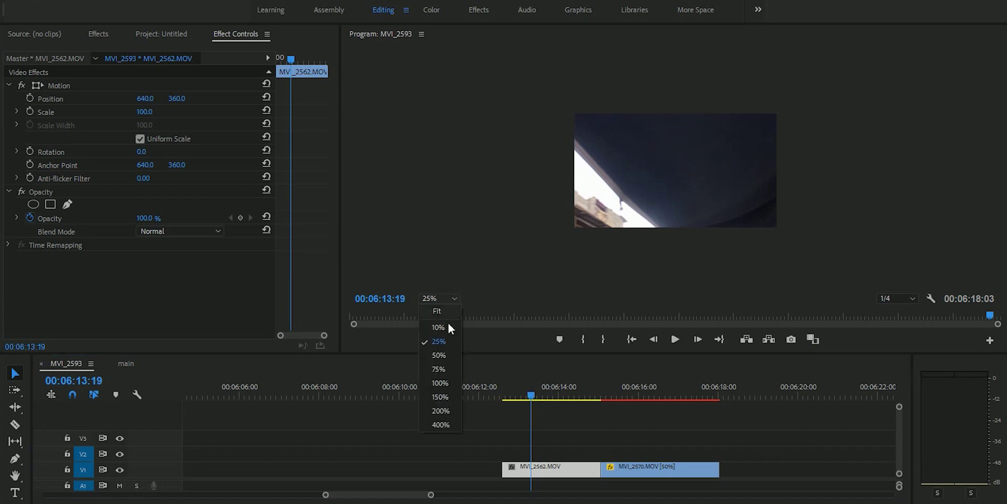
{"action": "left_click", "coordinate": [442, 339]}
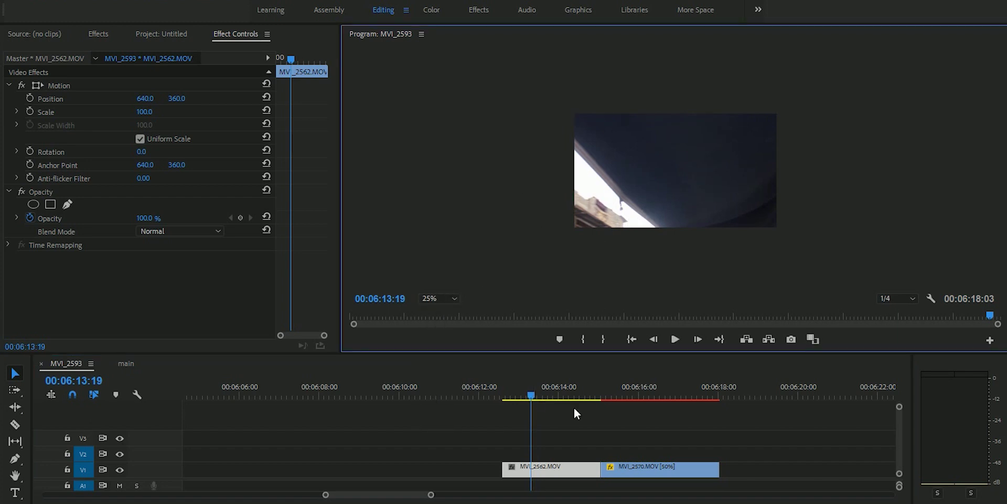
{"action": "left_click", "coordinate": [523, 465]}
Step: Zoom the timeline in and out with +/- and park on the roof-edge frame at 00:06:13:38
{"action": "left_click", "coordinate": [532, 398]}
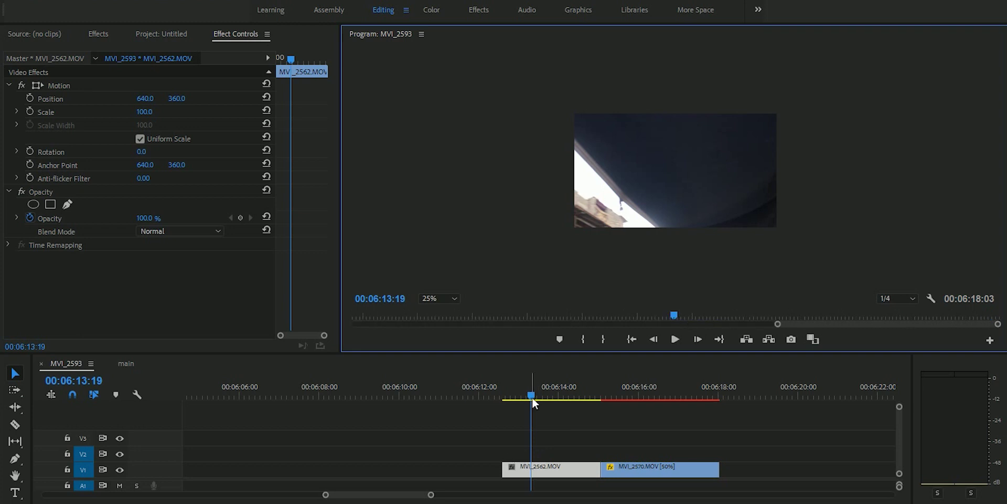
{"action": "key", "text": "equal"}
{"action": "key", "text": "equal"}
{"action": "left_click_drag", "start_coordinate": [518, 394], "coordinate": [488, 395]}
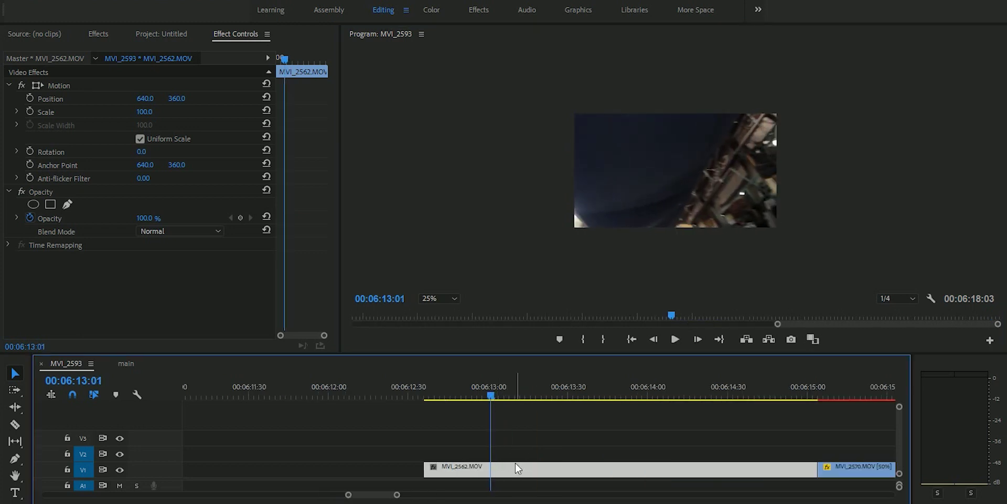
{"action": "key", "text": "minus"}
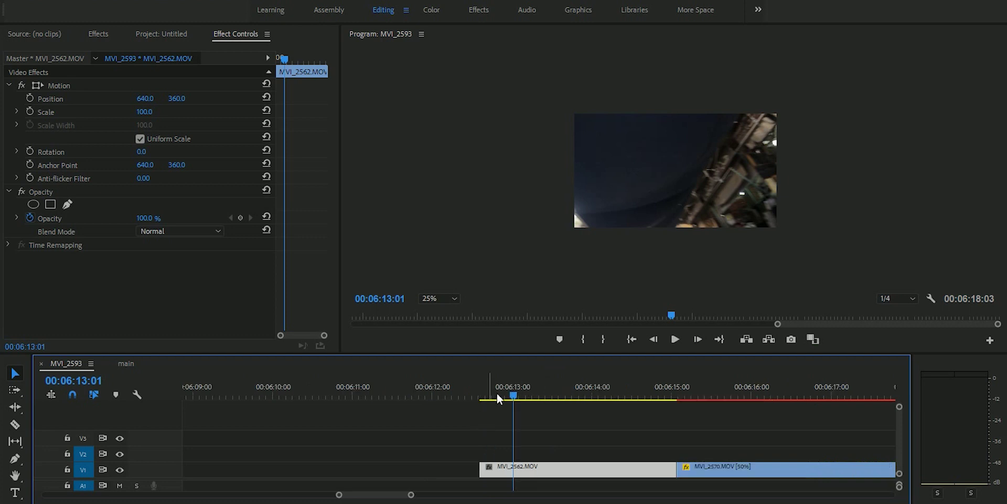
{"action": "key", "text": "minus"}
{"action": "mouse_move", "coordinate": [527, 395]}
{"action": "left_mouse_down"}
{"action": "mouse_move", "coordinate": [560, 393]}
{"action": "mouse_move", "coordinate": [549, 394]}
{"action": "left_mouse_up"}
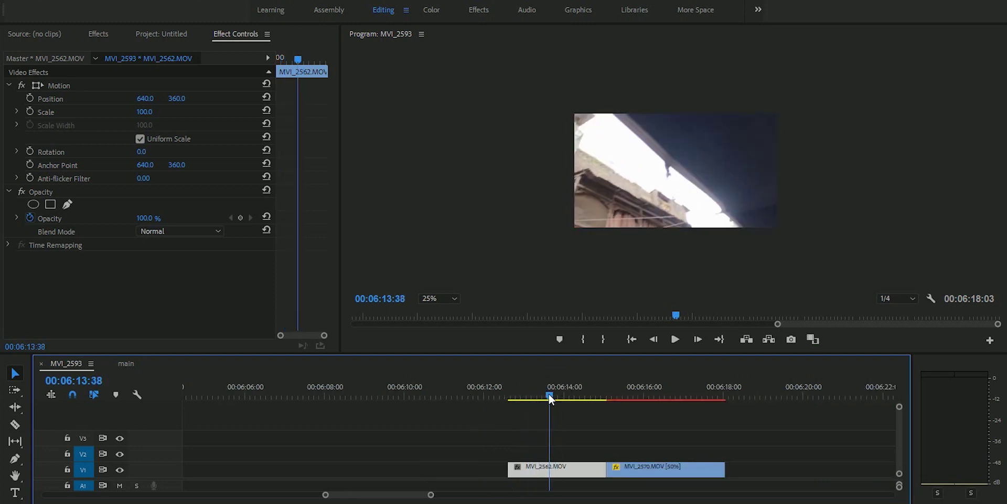
{"action": "key", "text": "equal"}
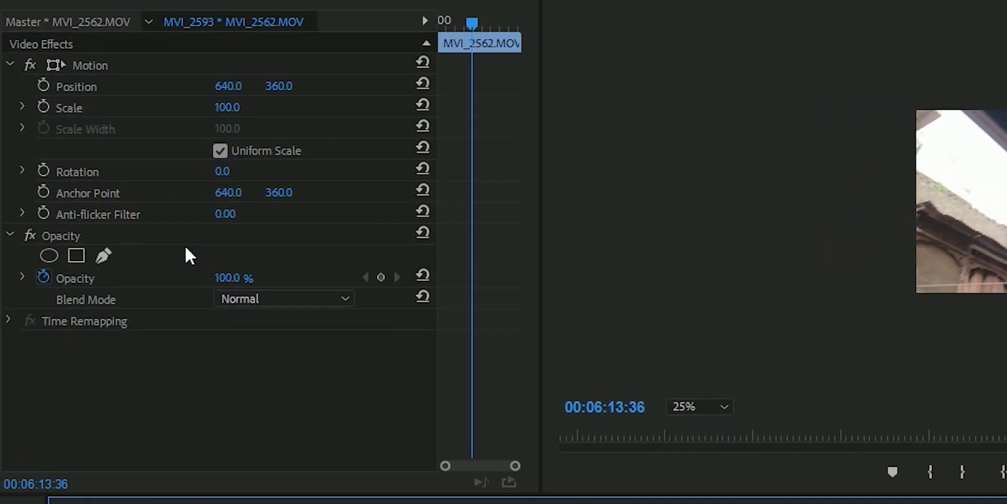
Step: Add a freeform pen mask to MVI_2562's Opacity and turn on Mask Path keyframing
{"action": "left_click", "coordinate": [37, 191]}
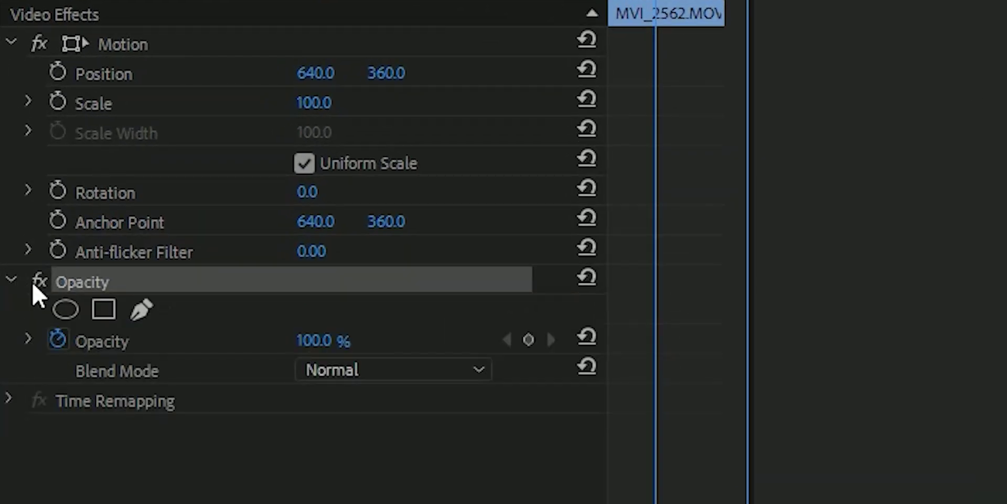
{"action": "left_click", "coordinate": [140, 309]}
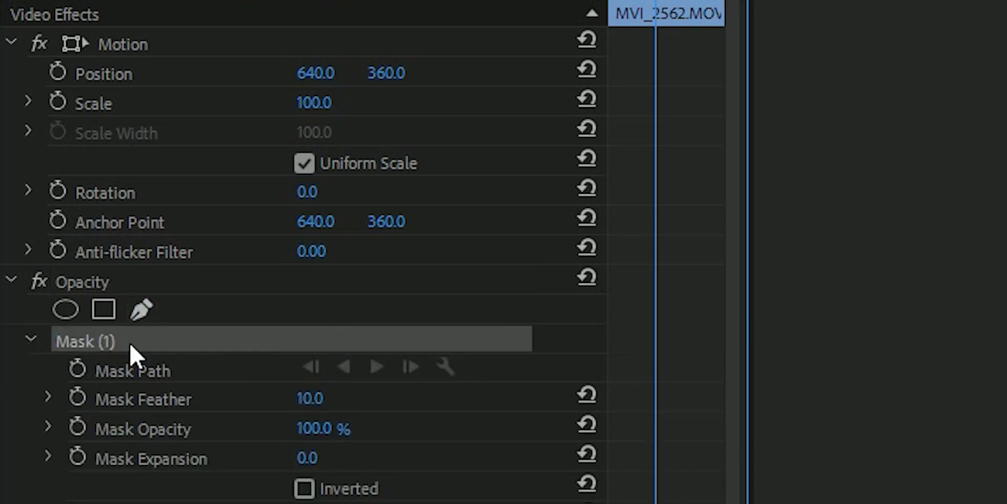
{"action": "left_click", "coordinate": [81, 366]}
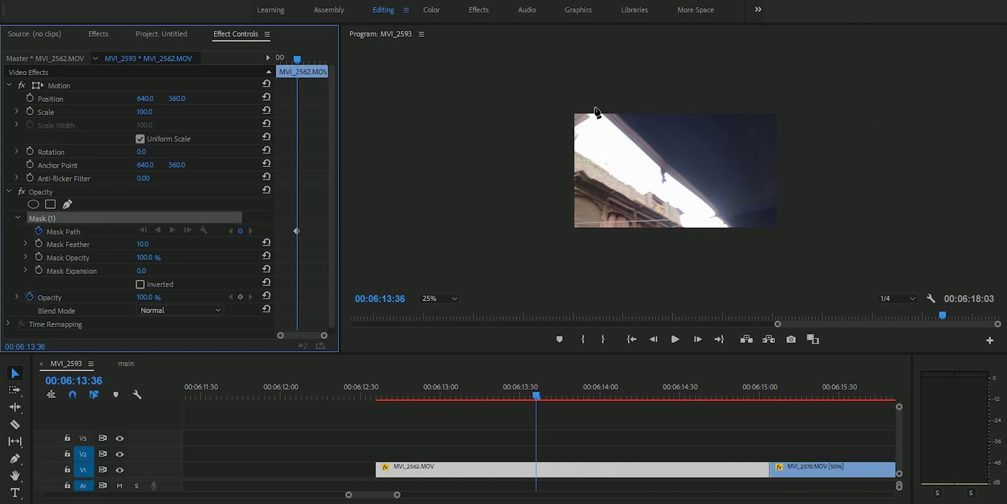
Step: Trace a closed pen mask down the roof edge and around the sky, closing on the first point
{"action": "left_click", "coordinate": [594, 106]}
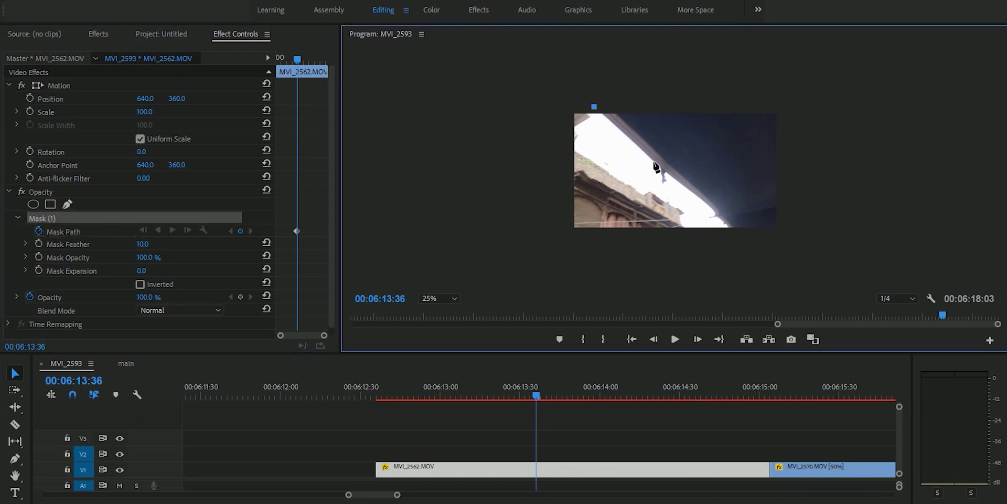
{"action": "left_click", "coordinate": [660, 169]}
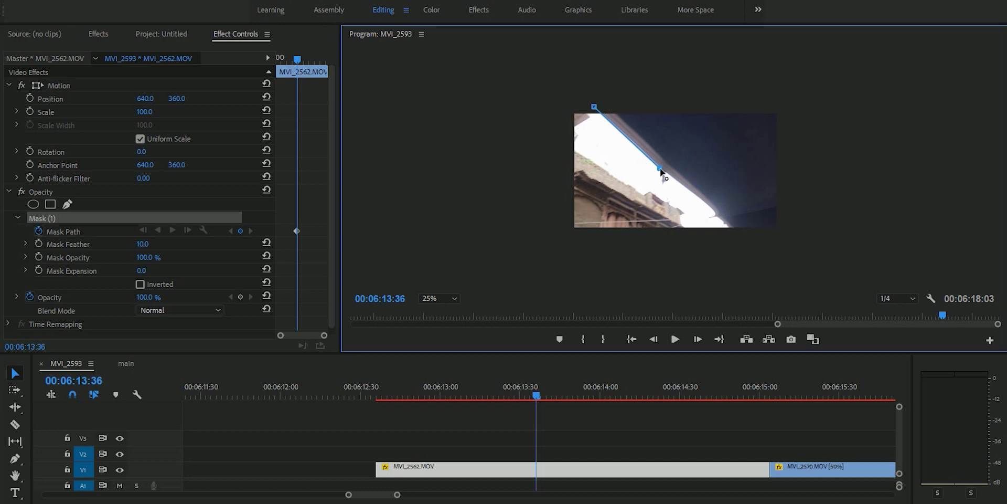
{"action": "left_click", "coordinate": [712, 206]}
{"action": "left_click", "coordinate": [733, 232]}
{"action": "left_click", "coordinate": [825, 237]}
{"action": "left_click", "coordinate": [837, 96]}
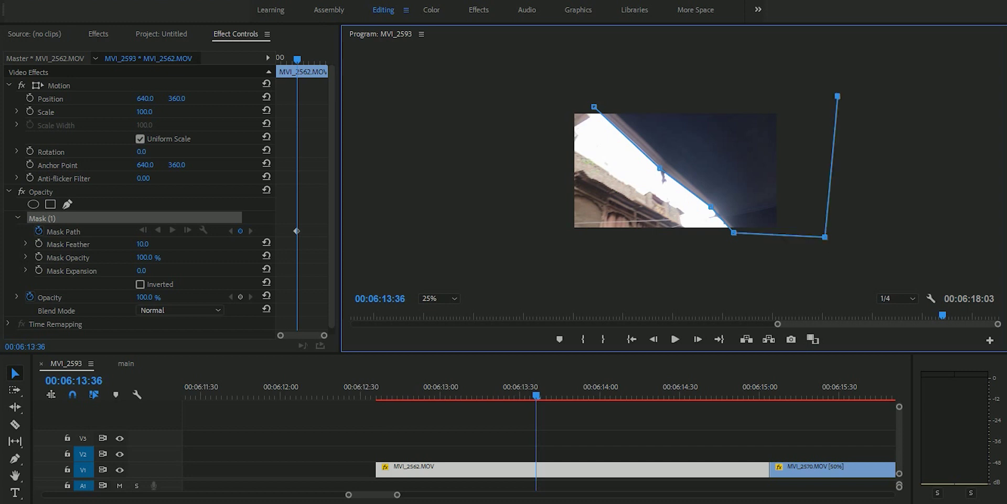
{"action": "left_click", "coordinate": [594, 107]}
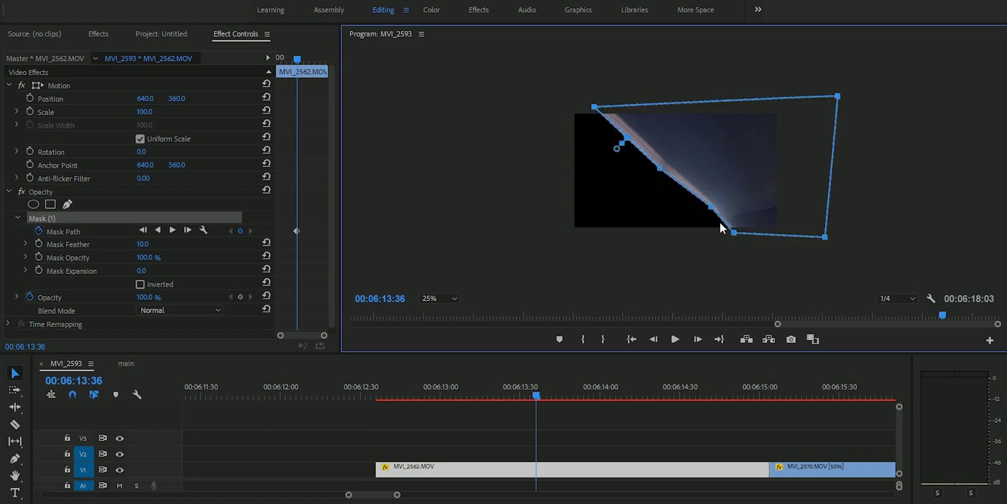
{"action": "left_click", "coordinate": [298, 250]}
{"action": "key", "text": "Right"}
{"action": "key", "text": "Right"}
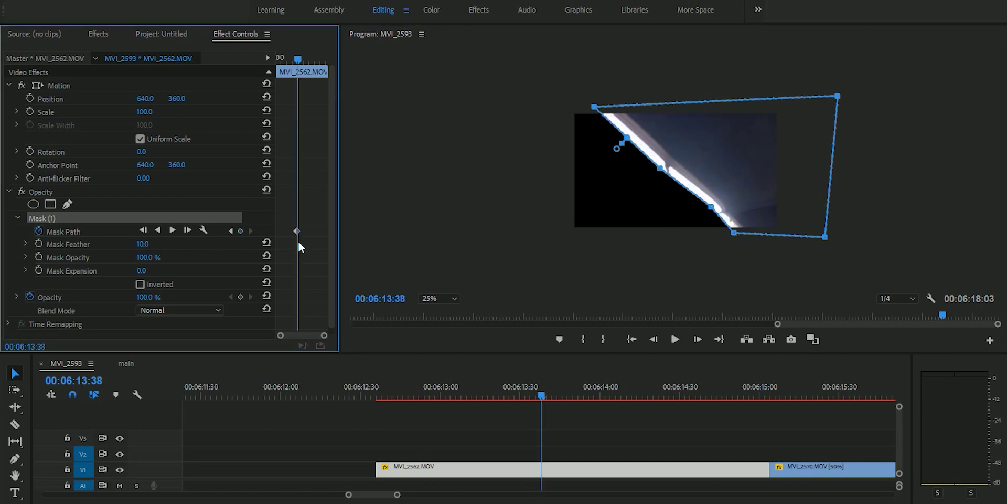
Step: Two frames later, shift the mask's top, middle and bottom points right to follow the roof edge
{"action": "key", "text": "Right"}
{"action": "key", "text": "Right"}
{"action": "key", "text": "Right"}
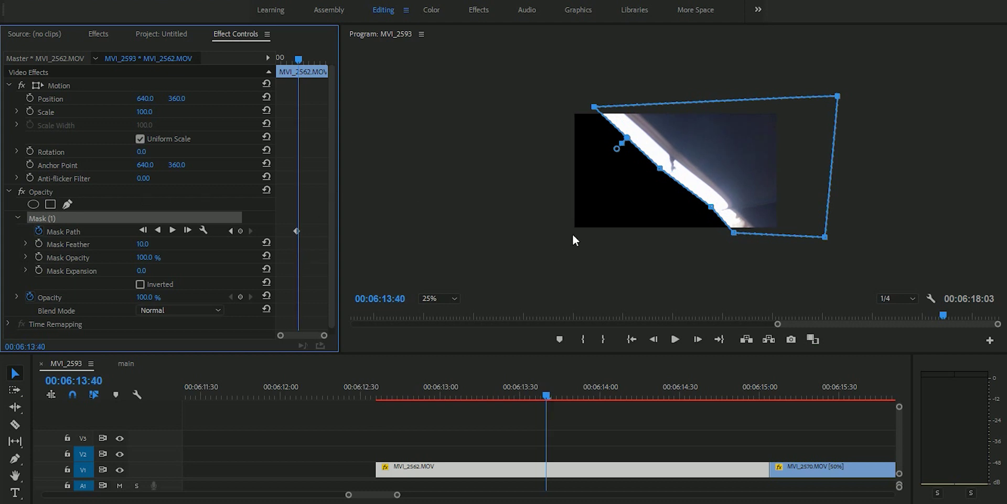
{"action": "left_click_drag", "start_coordinate": [595, 107], "coordinate": [619, 109]}
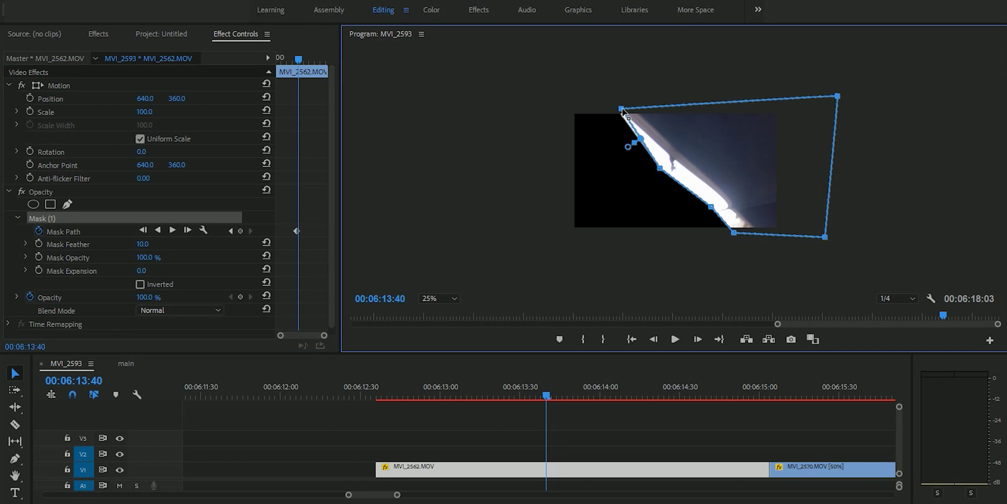
{"action": "left_click_drag", "start_coordinate": [639, 138], "coordinate": [646, 135]}
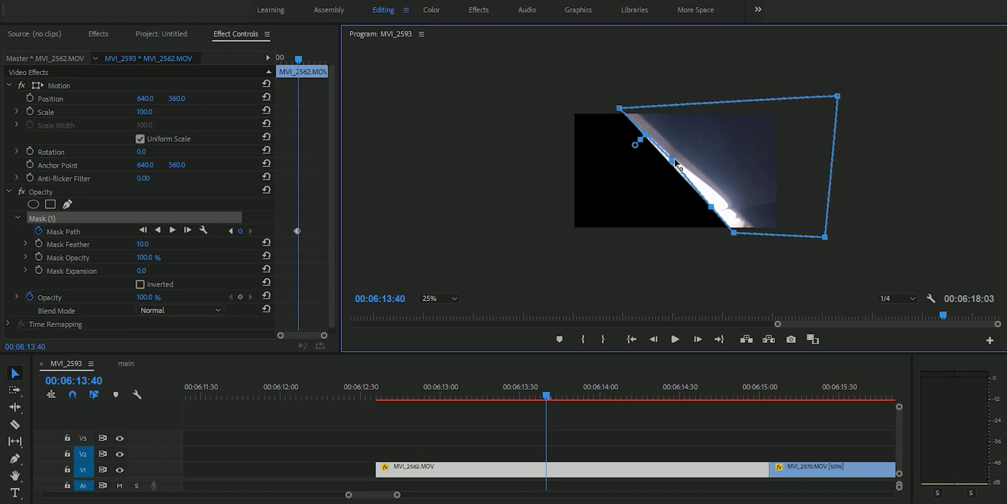
{"action": "left_click_drag", "start_coordinate": [711, 206], "coordinate": [724, 200]}
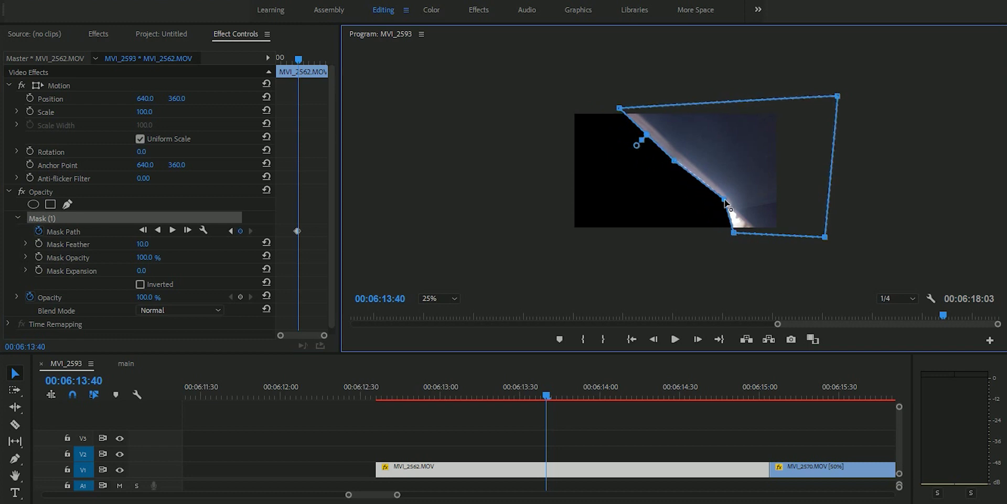
{"action": "left_click_drag", "start_coordinate": [733, 234], "coordinate": [751, 233]}
Step: Two more frames on, nudge the upper mask points right onto the roof edge
{"action": "left_click", "coordinate": [319, 244]}
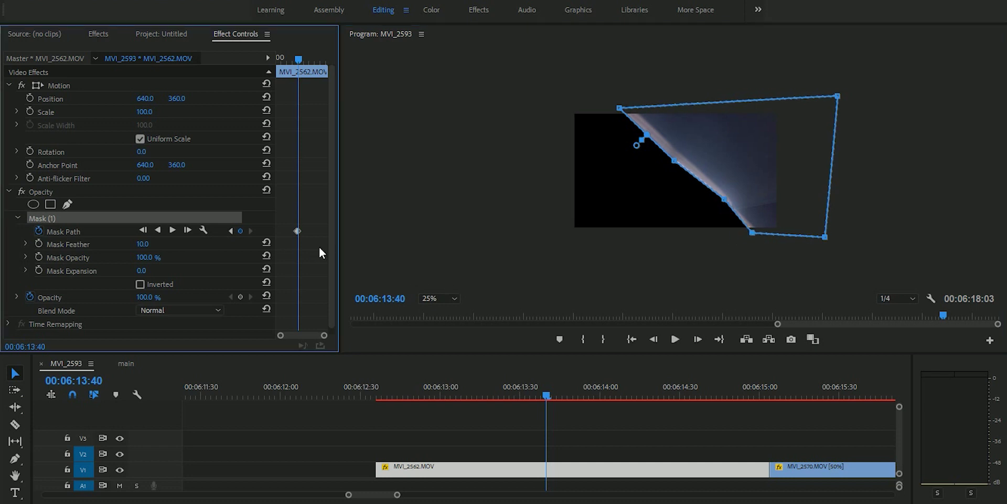
{"action": "key", "text": "Right"}
{"action": "key", "text": "Right"}
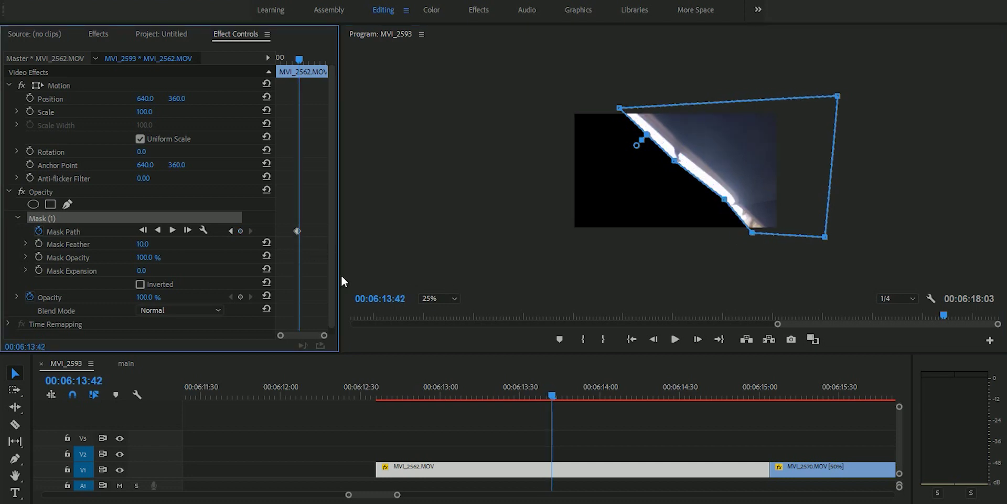
{"action": "left_click_drag", "start_coordinate": [619, 109], "coordinate": [631, 108]}
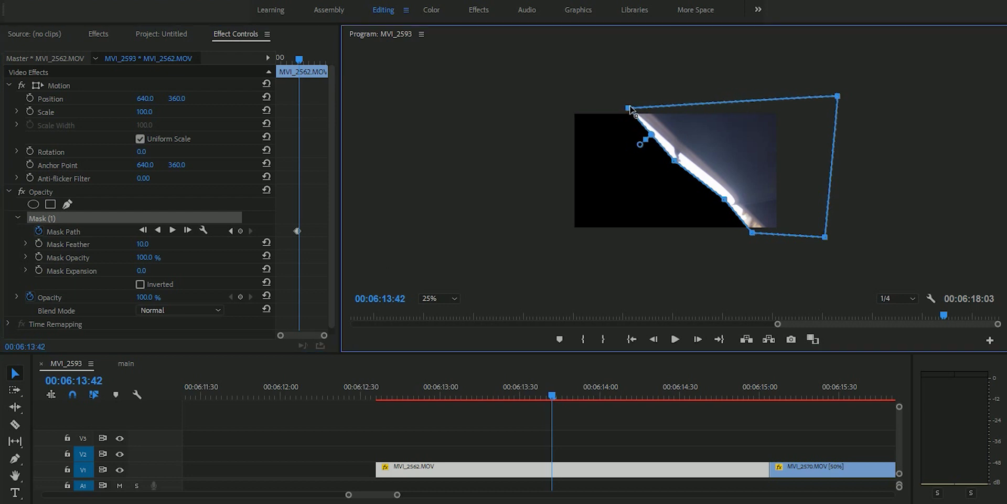
{"action": "left_click_drag", "start_coordinate": [675, 162], "coordinate": [687, 159]}
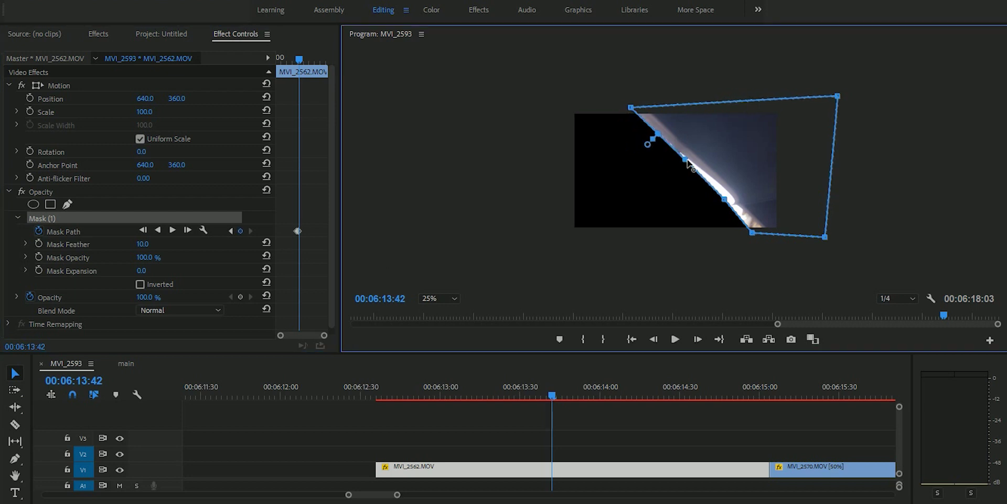
Step: Step forward to 06:14:01 to check the tracked mask, then return to 06:13:41
{"action": "key", "text": "Right"}
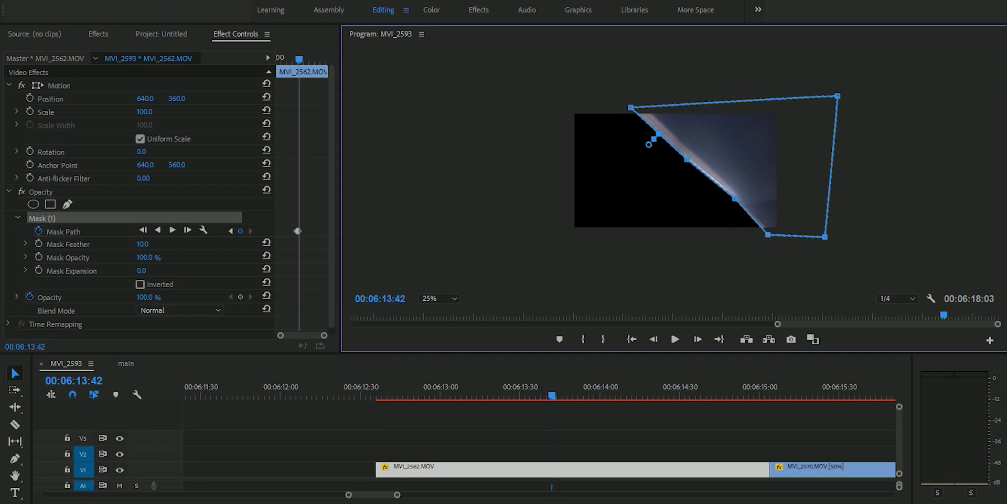
{"action": "key", "text": "Right"}
{"action": "key", "text": "Right"}
{"action": "key", "text": "Right"}
{"action": "key", "text": "Right"}
{"action": "key", "text": "Right"}
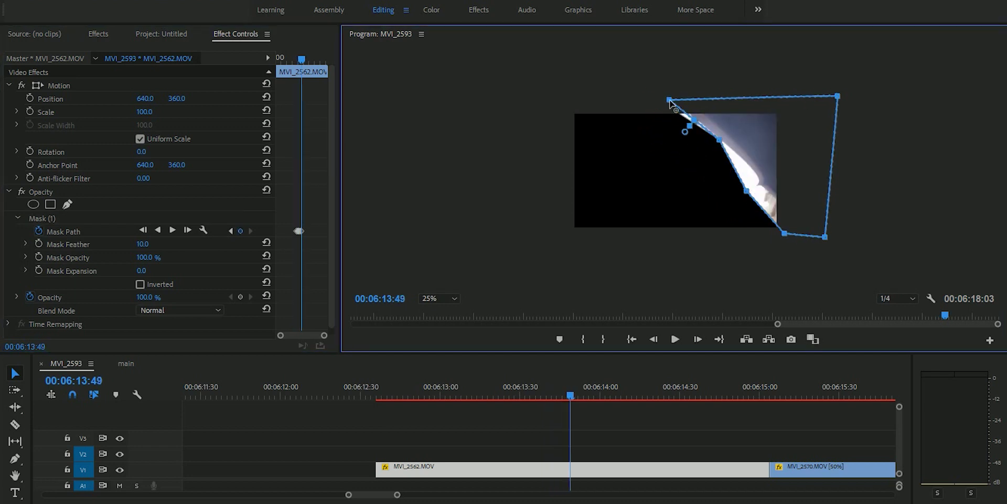
{"action": "key", "text": "Right"}
{"action": "key", "text": "Right"}
{"action": "key", "text": "Right"}
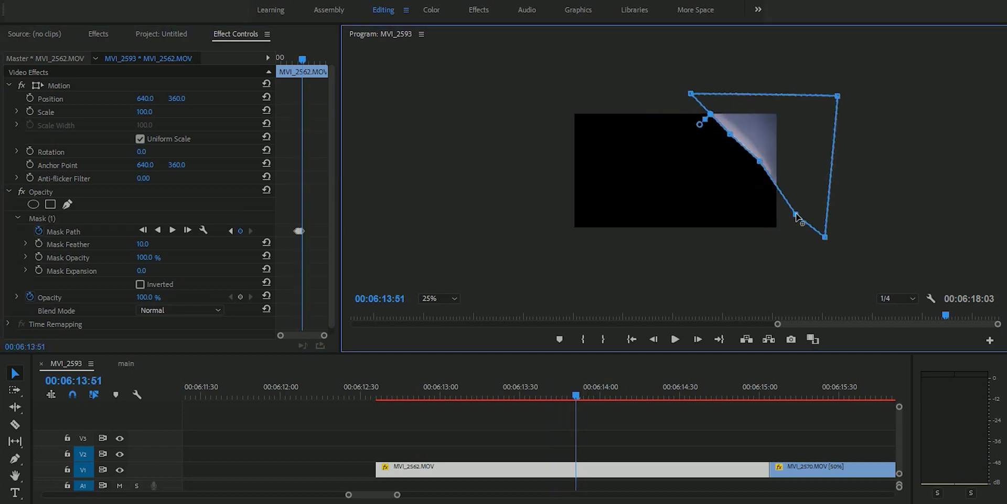
{"action": "key", "text": "Right"}
{"action": "key", "text": "Right"}
{"action": "key", "text": "Right"}
{"action": "key", "text": "Right"}
{"action": "key", "text": "Right"}
{"action": "key", "text": "Right"}
{"action": "key", "text": "Right"}
{"action": "key", "text": "Right"}
{"action": "left_click", "coordinate": [292, 195]}
{"action": "key", "text": "Right"}
{"action": "key", "text": "Right"}
{"action": "left_click", "coordinate": [795, 116]}
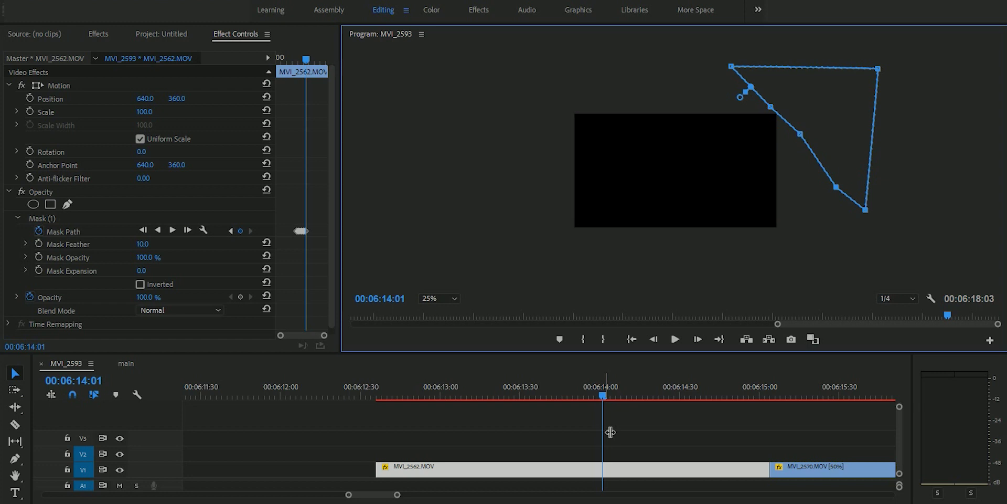
{"action": "left_click_drag", "start_coordinate": [603, 393], "coordinate": [537, 400]}
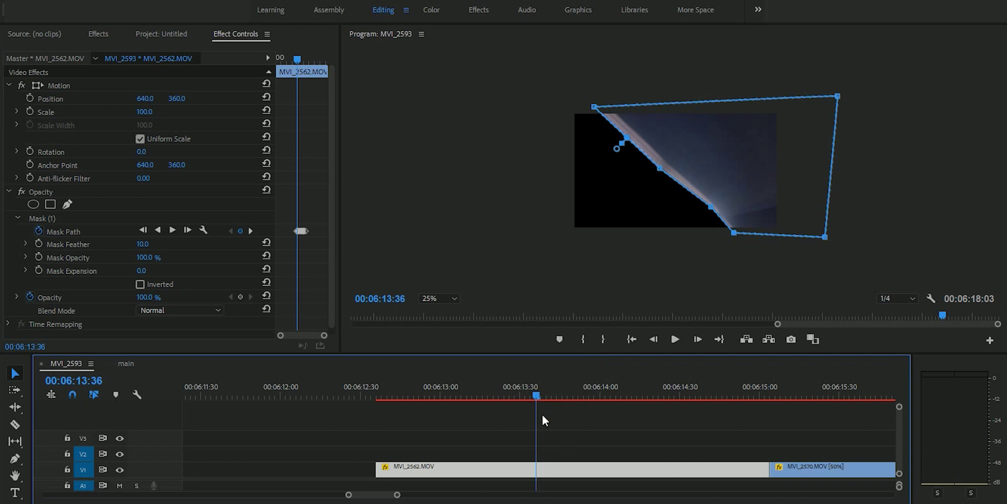
Step: Zoom the Effect Controls timeline, return to 06:13:36, and Alt-drag MVI_2562 from V1 onto V2
{"action": "left_click_drag", "start_coordinate": [534, 395], "coordinate": [538, 395]}
{"action": "scroll", "coordinate": [320, 239], "scroll_direction": "up", "scroll_amount": 2}
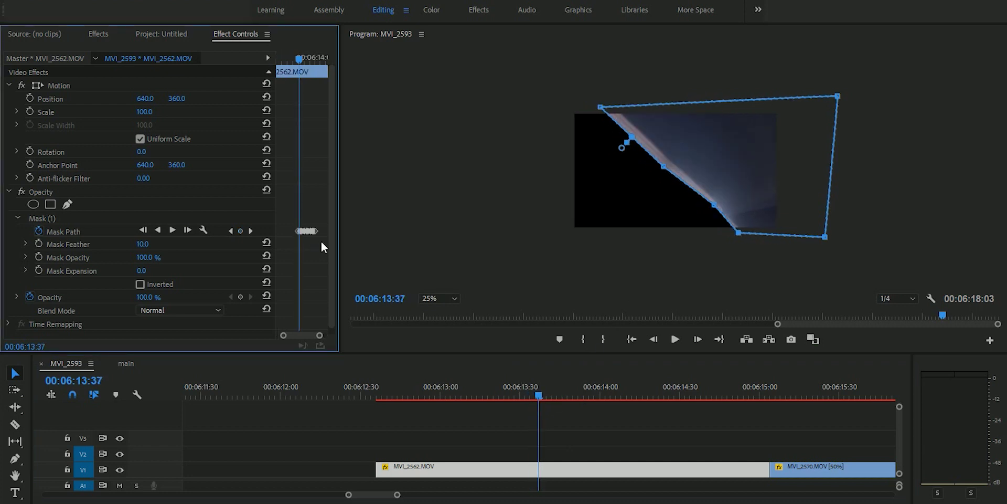
{"action": "scroll", "coordinate": [304, 213], "scroll_direction": "up", "scroll_amount": 2}
{"action": "left_click_drag", "start_coordinate": [304, 58], "coordinate": [298, 57]}
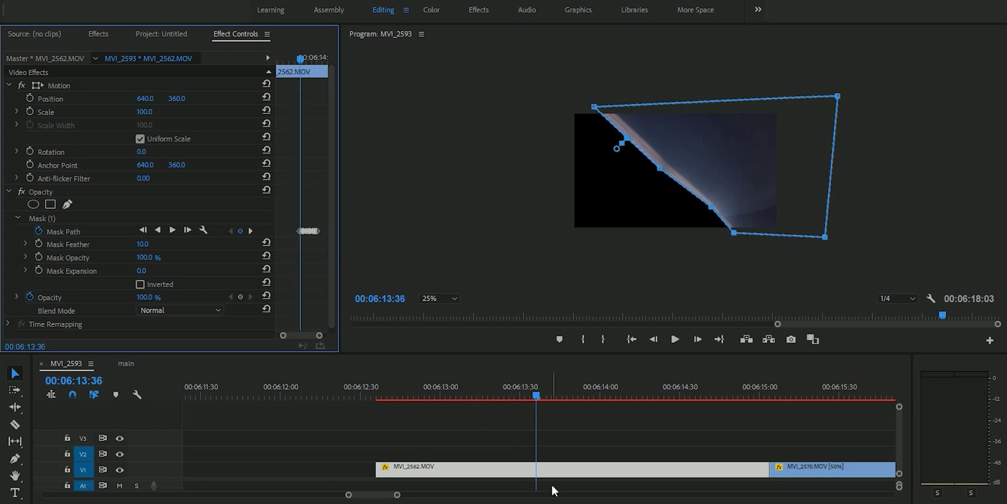
{"action": "left_click_drag", "start_coordinate": [551, 470], "coordinate": [552, 461]}
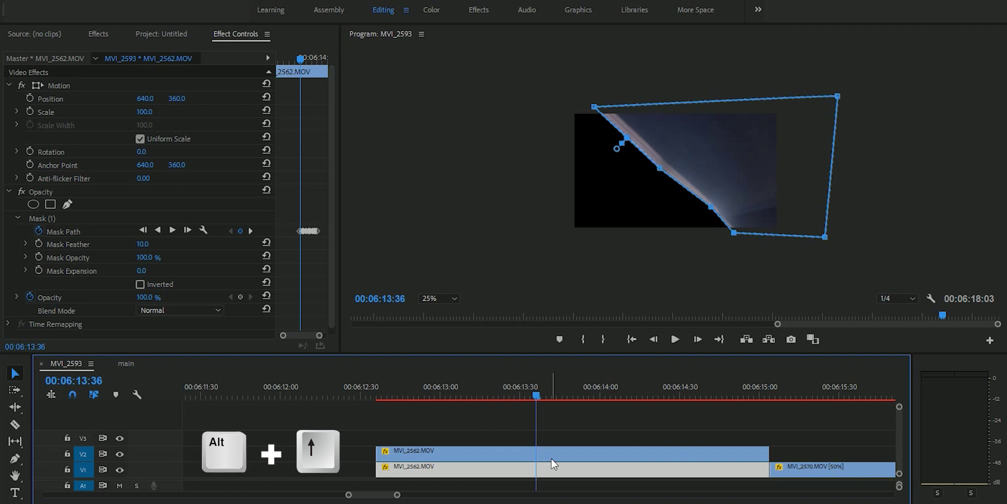
Step: Delete Mask (1) from the V2 copy of MVI_2562, then reselect the V1 clip's Mask (1)
{"action": "left_click", "coordinate": [552, 464]}
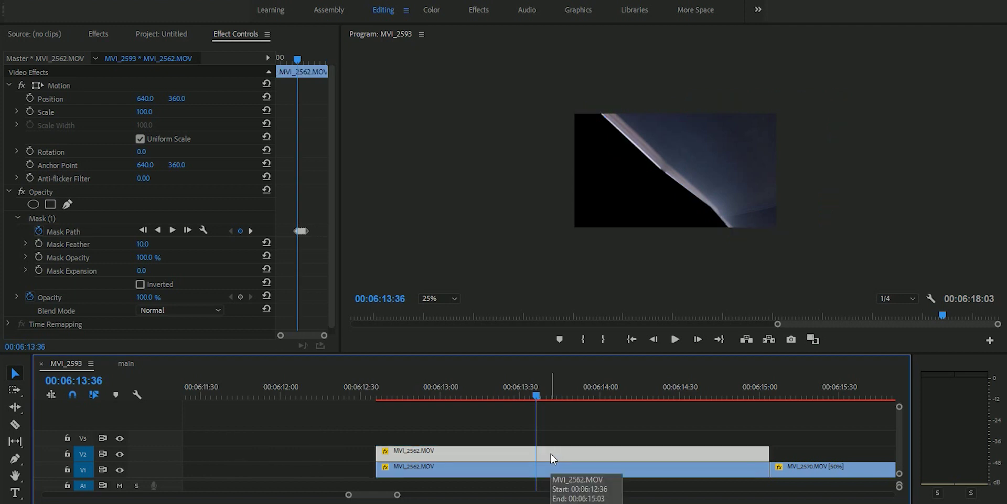
{"action": "left_click", "coordinate": [543, 454]}
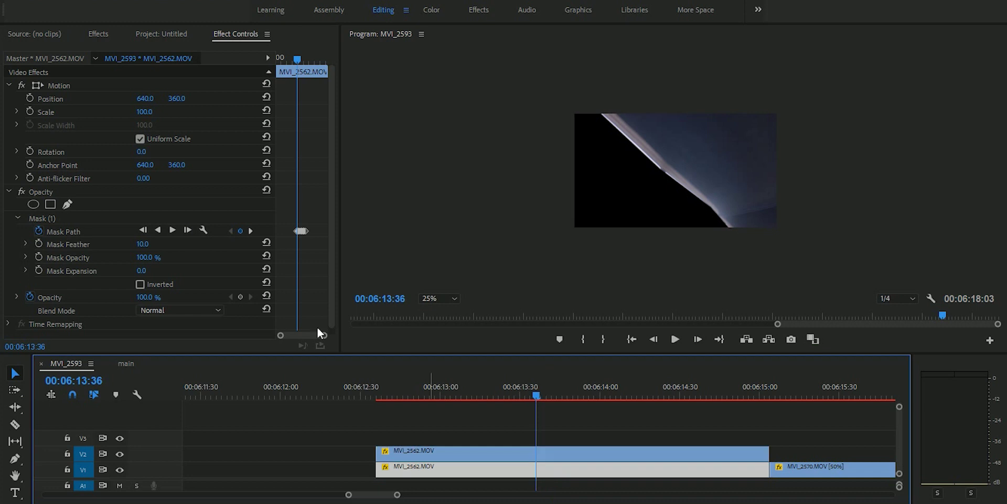
{"action": "left_click", "coordinate": [41, 218]}
{"action": "key", "text": "Delete"}
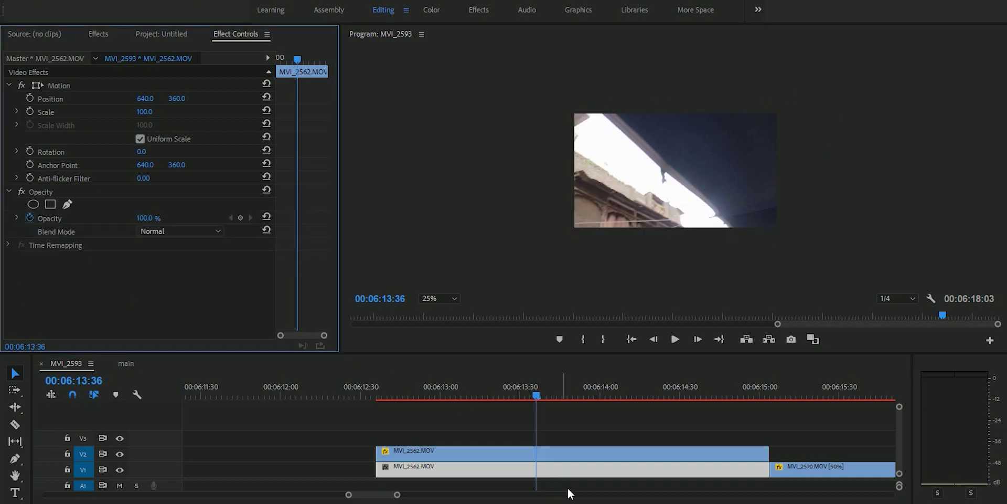
{"action": "left_click", "coordinate": [555, 466]}
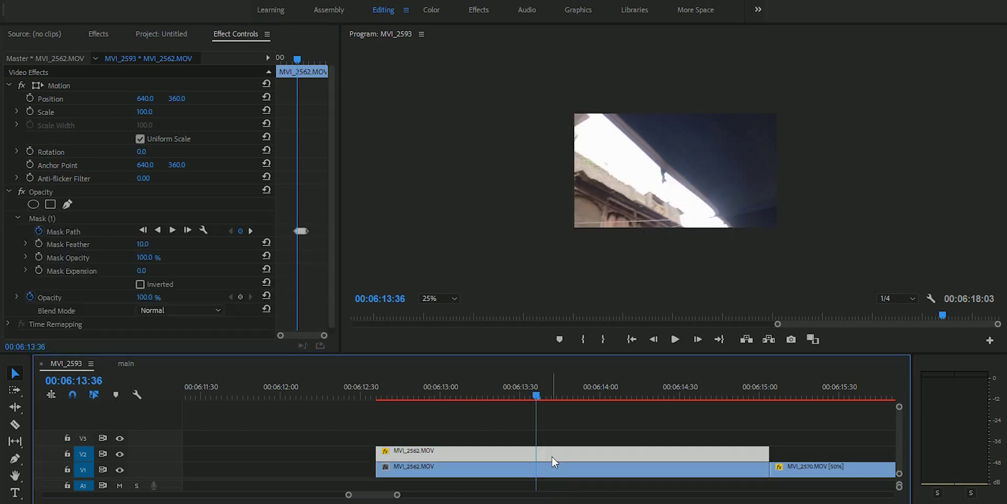
{"action": "left_click", "coordinate": [55, 218]}
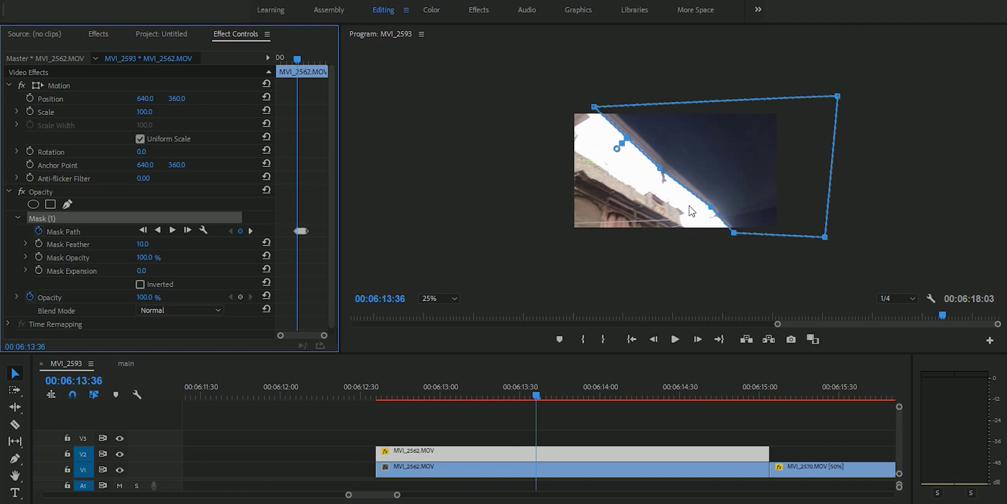
Step: At 06:13:34, realign the mask vertices with the roof and add a new point on the edge
{"action": "key", "text": "Left"}
{"action": "key", "text": "Left"}
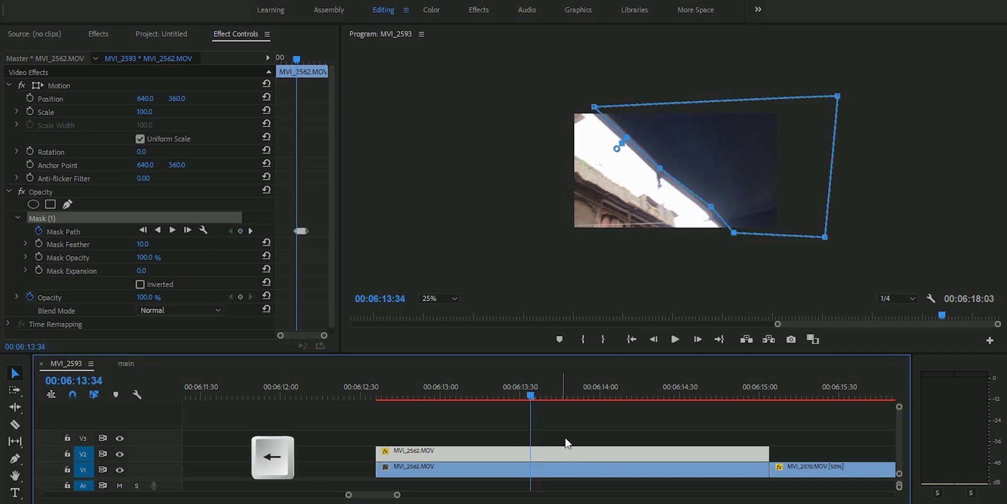
{"action": "left_click_drag", "start_coordinate": [594, 106], "coordinate": [588, 109]}
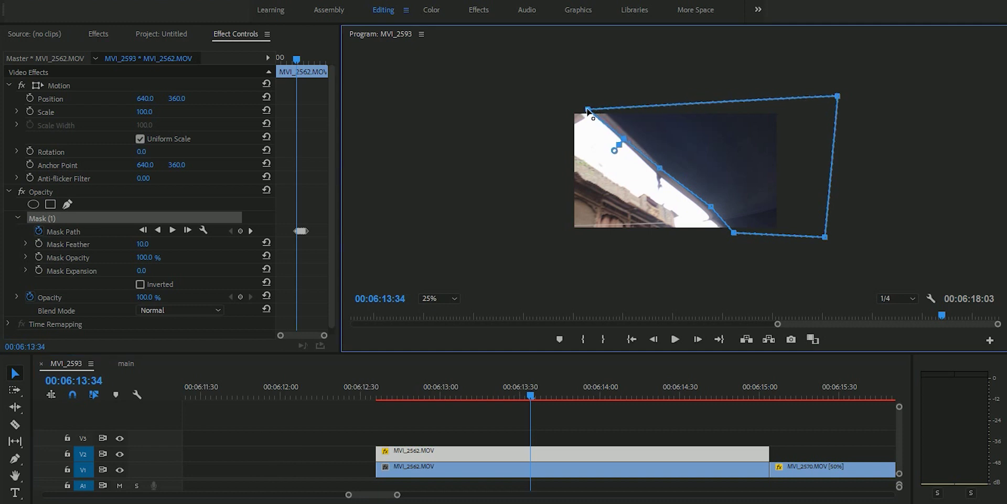
{"action": "left_click", "coordinate": [656, 172]}
{"action": "left_click_drag", "start_coordinate": [711, 209], "coordinate": [706, 215]}
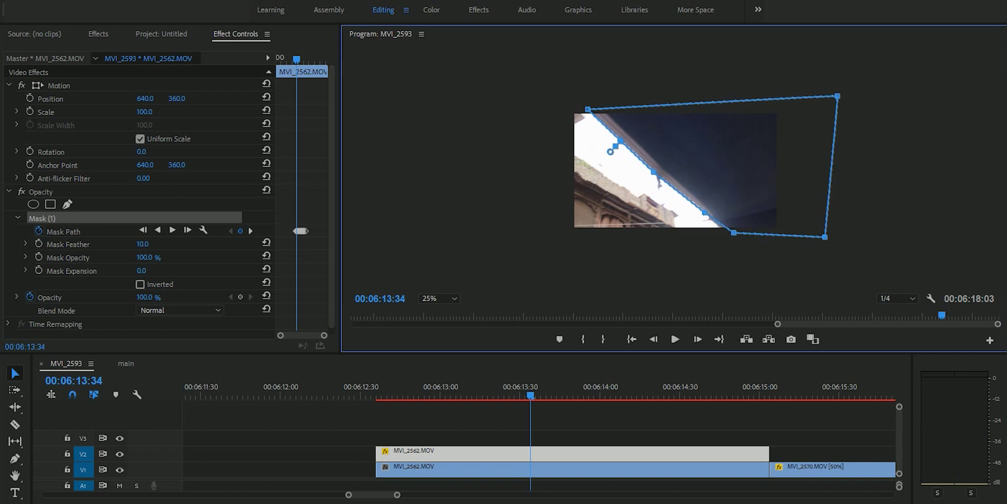
{"action": "left_click_drag", "start_coordinate": [733, 233], "coordinate": [727, 237]}
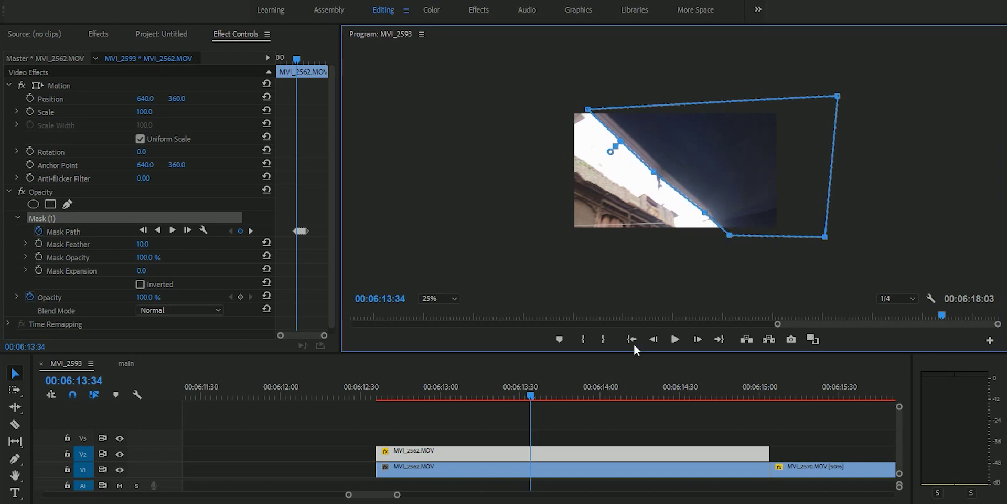
Step: Around 06:13:32, shift the top-left mask points further left onto the roof line, then check 06:13:25
{"action": "left_click", "coordinate": [555, 448]}
{"action": "key", "text": "Left"}
{"action": "key", "text": "Left"}
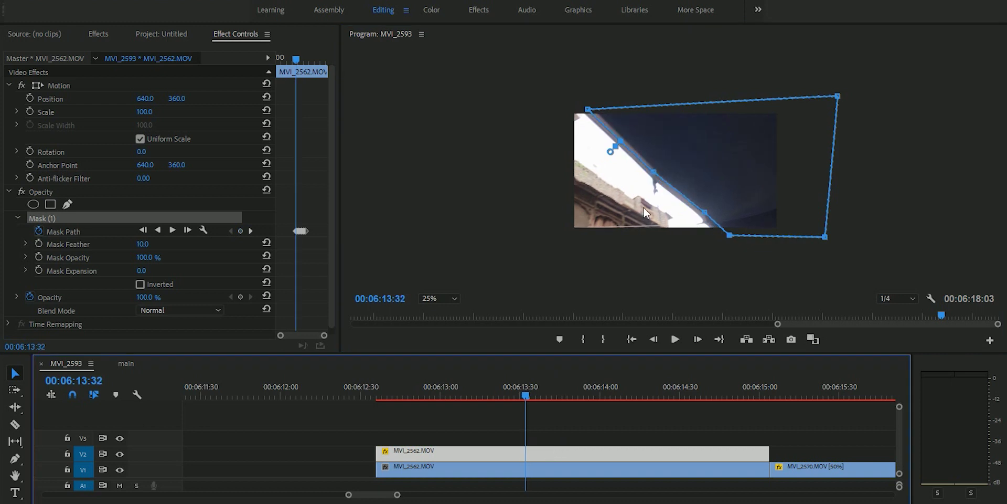
{"action": "key", "text": "Left"}
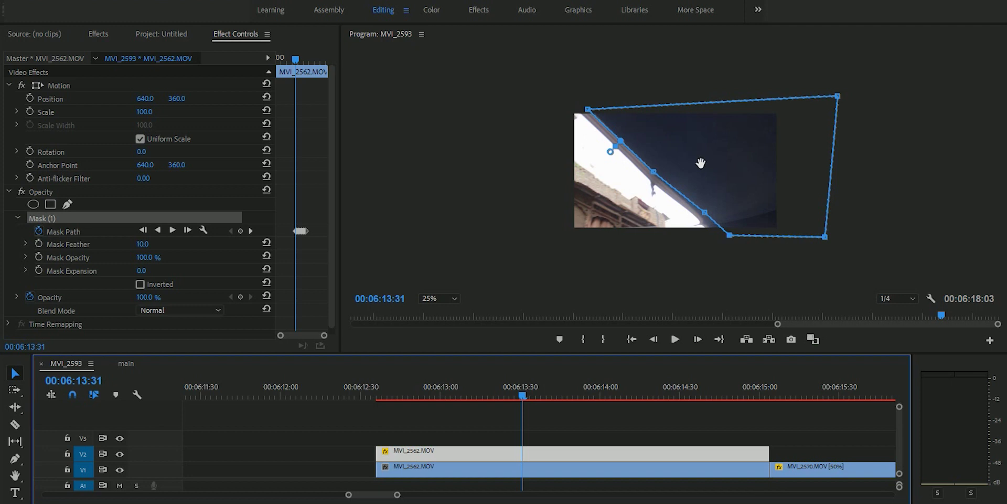
{"action": "left_click_drag", "start_coordinate": [588, 109], "coordinate": [578, 110]}
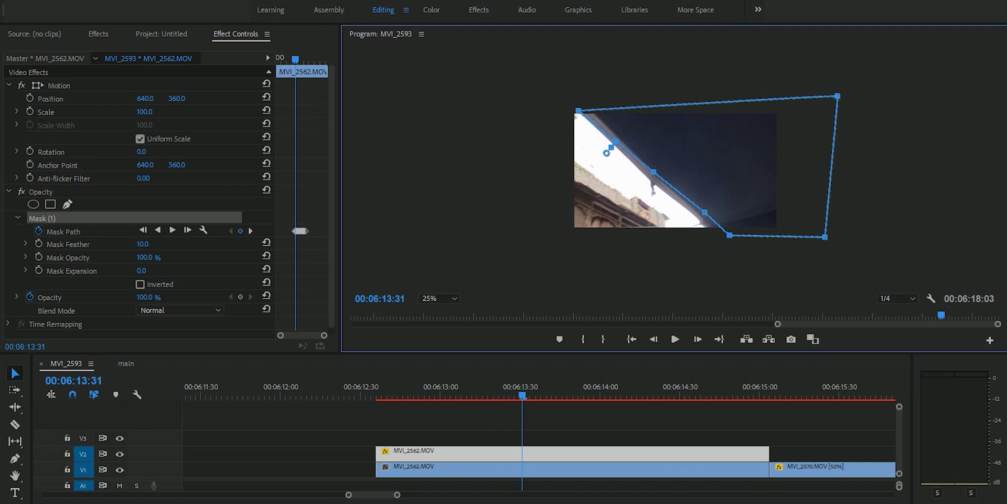
{"action": "left_click_drag", "start_coordinate": [653, 173], "coordinate": [650, 183]}
{"action": "key", "text": "Left"}
{"action": "key", "text": "Left"}
{"action": "key", "text": "Left"}
{"action": "key", "text": "Left"}
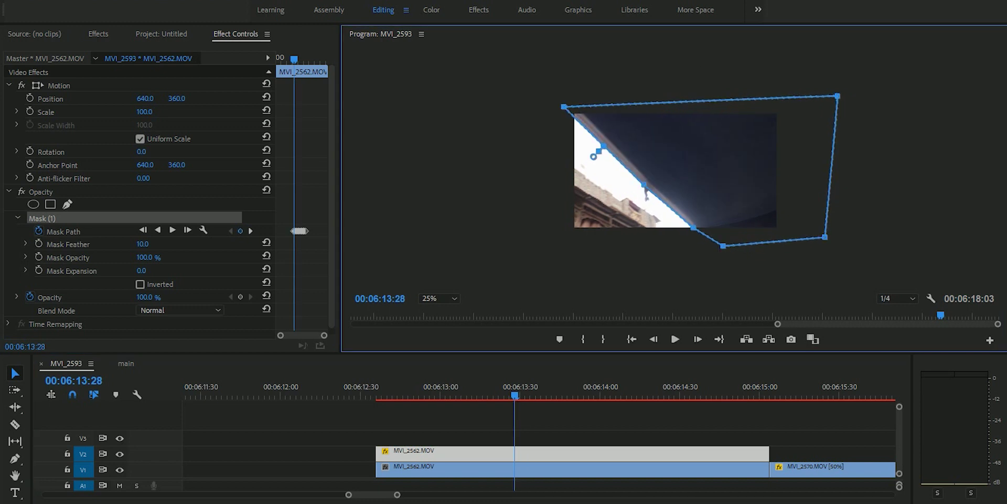
{"action": "key", "text": "Left"}
{"action": "key", "text": "Left"}
{"action": "key", "text": "Left"}
{"action": "key", "text": "Left"}
{"action": "key", "text": "Left"}
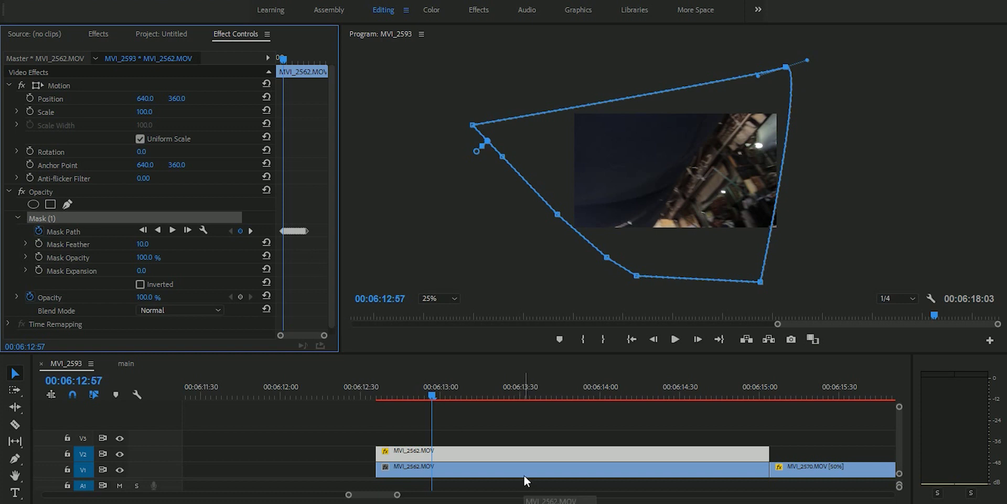
Step: Delete the duplicate MVI_2562 clip from V1 and scrub forward to preview the masked clip
{"action": "left_click", "coordinate": [467, 468]}
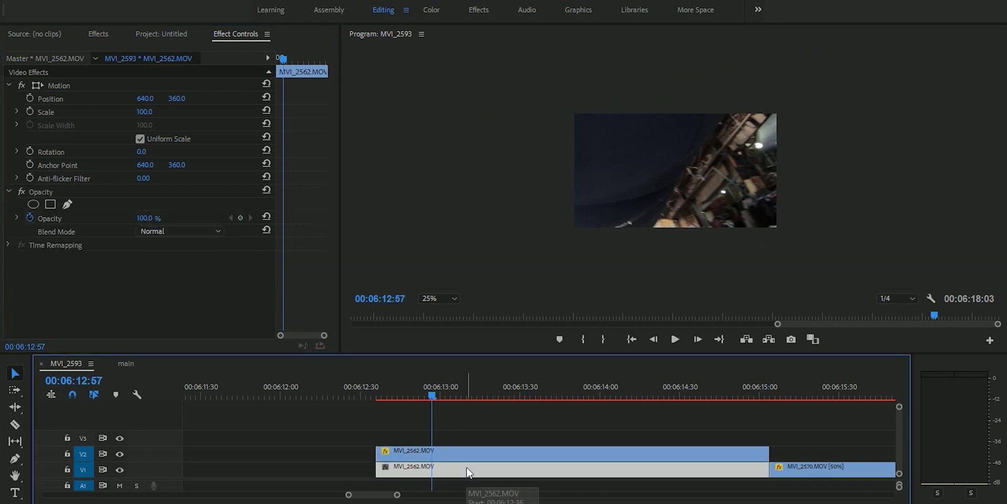
{"action": "key", "text": "Delete"}
{"action": "left_click", "coordinate": [440, 394]}
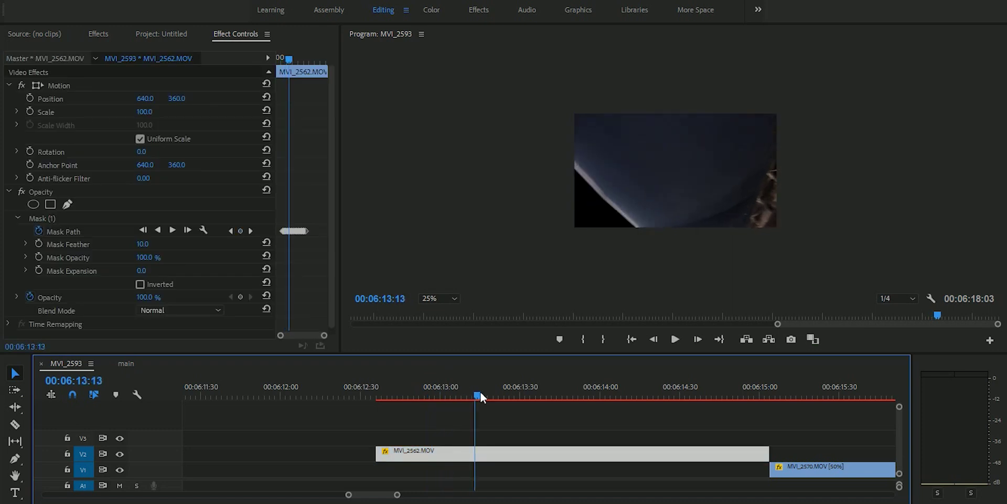
{"action": "mouse_move", "coordinate": [444, 392]}
{"action": "left_mouse_down"}
{"action": "mouse_move", "coordinate": [585, 363]}
{"action": "mouse_move", "coordinate": [549, 360]}
{"action": "left_mouse_up"}
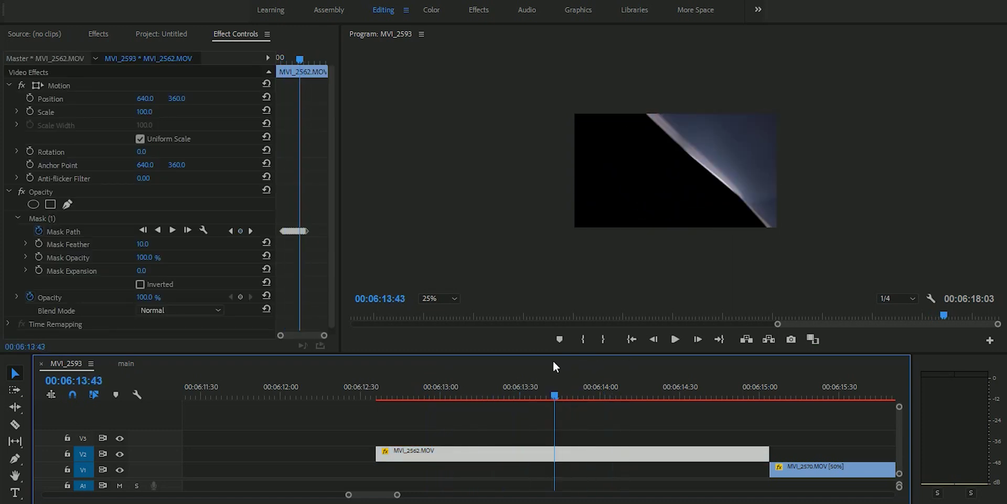
{"action": "left_click", "coordinate": [816, 376]}
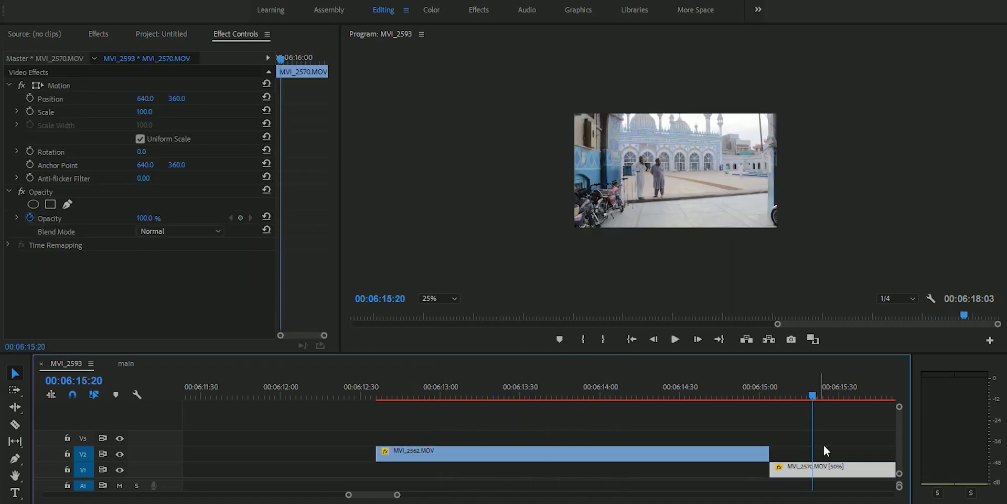
Step: Slide MVI_2570 left on V1 so it starts at 06:12:57 beneath the masked MVI_2562
{"action": "left_click_drag", "start_coordinate": [820, 467], "coordinate": [767, 478]}
{"action": "left_click_drag", "start_coordinate": [455, 394], "coordinate": [436, 387]}
{"action": "left_click_drag", "start_coordinate": [577, 466], "coordinate": [497, 469]}
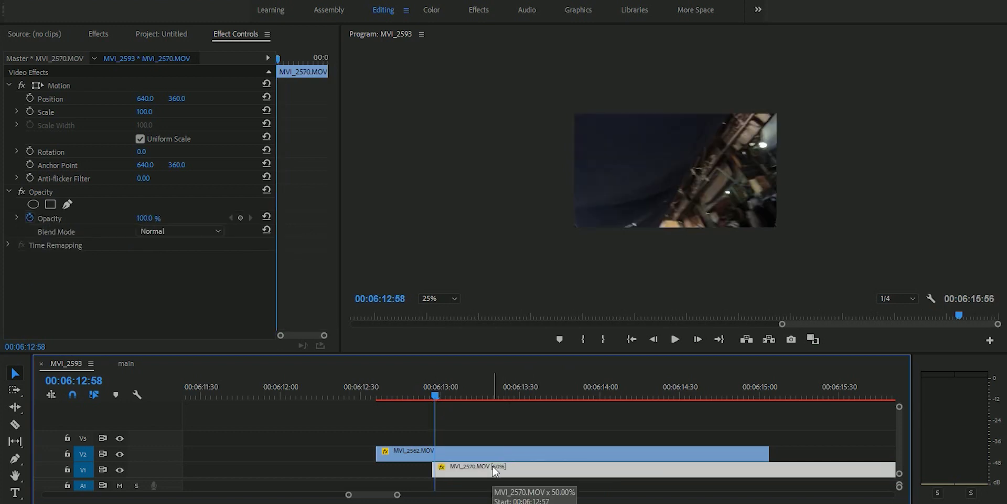
{"action": "left_click", "coordinate": [409, 390]}
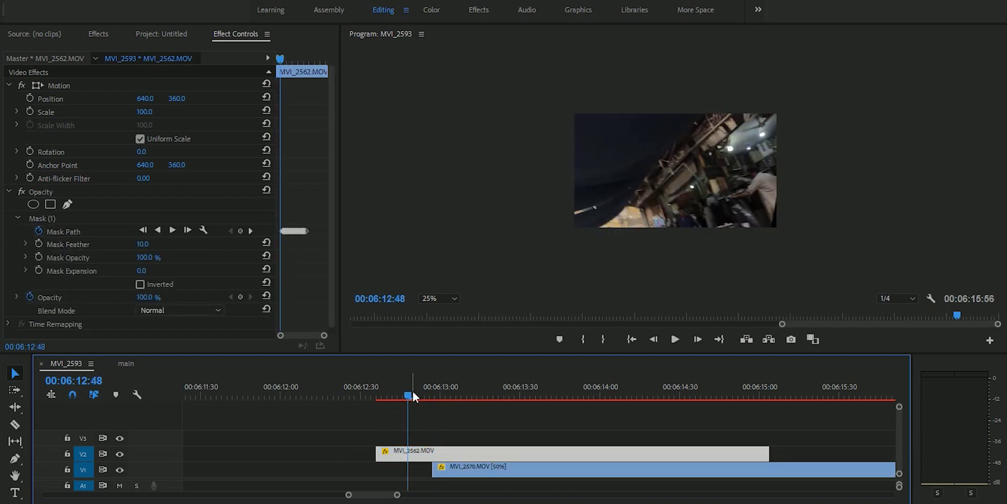